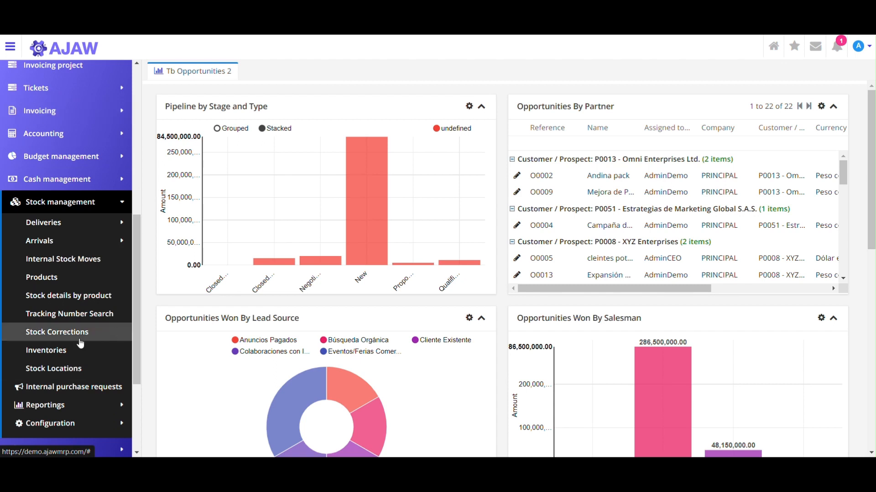
Create a new stock location record named General stock location.
left_click(56, 370)
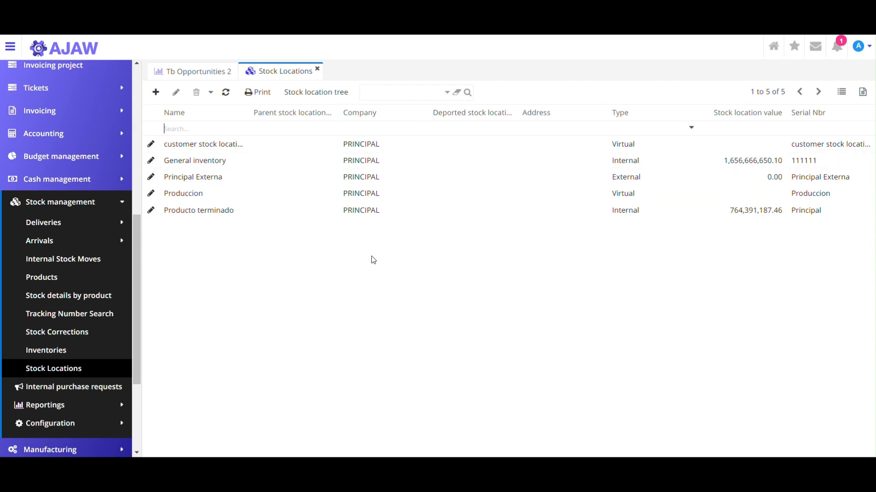
left_click(162, 97)
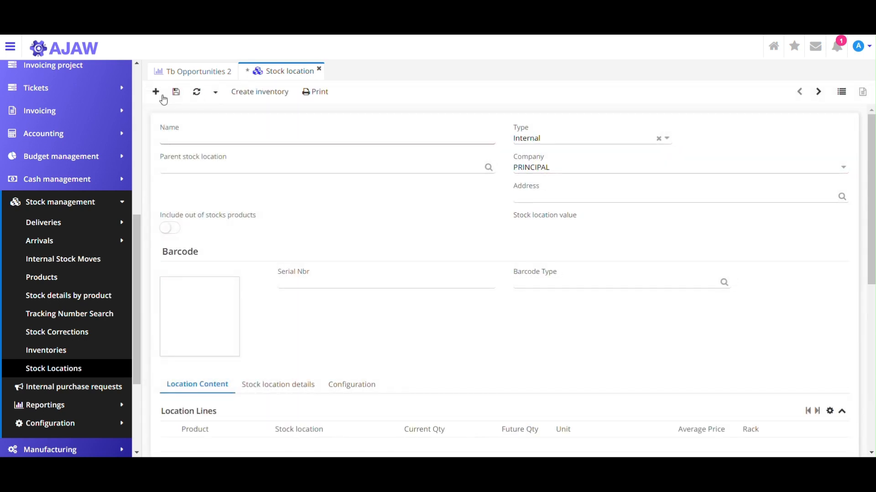
left_click(195, 140)
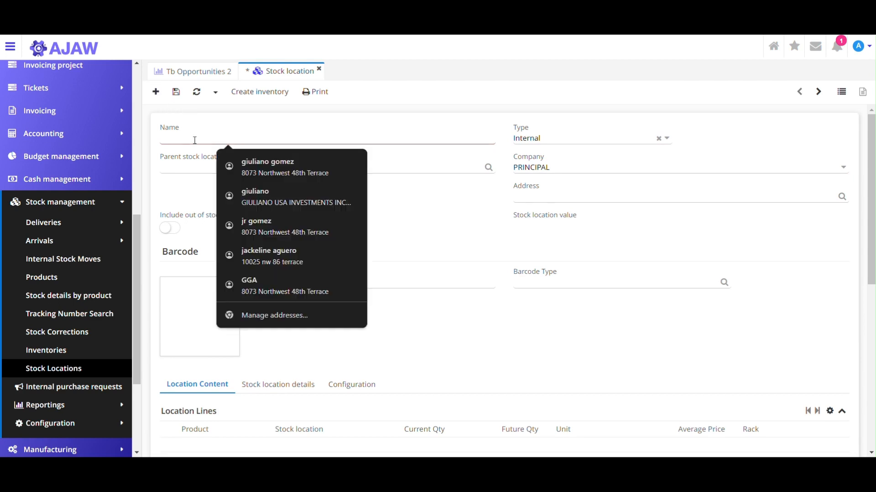
type("Genera")
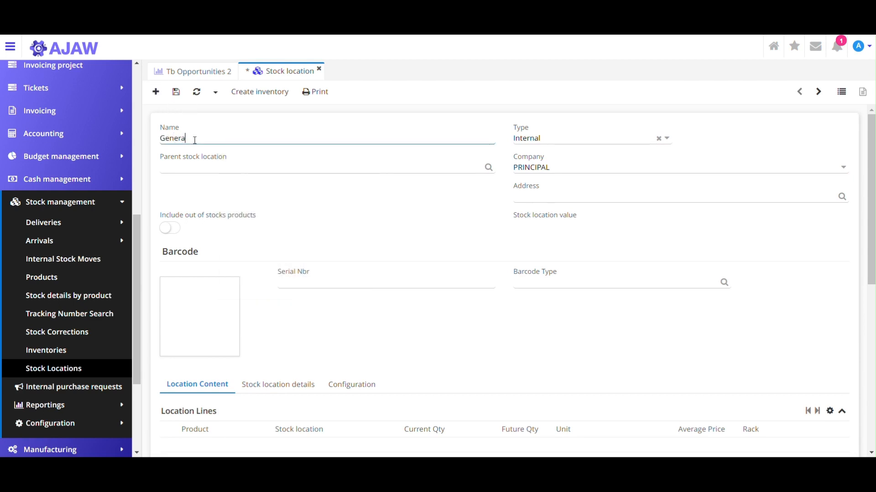
type("l stock location")
Set the stock location's type to Internal.
left_click(575, 130)
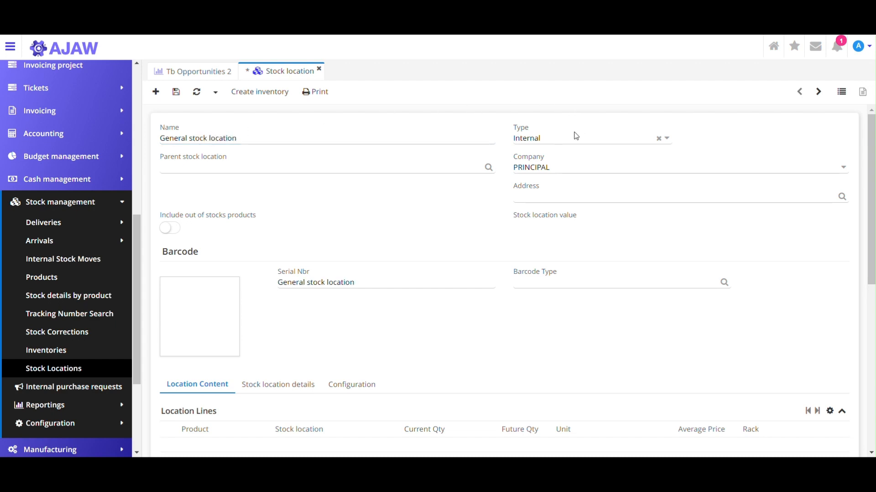
left_click(574, 136)
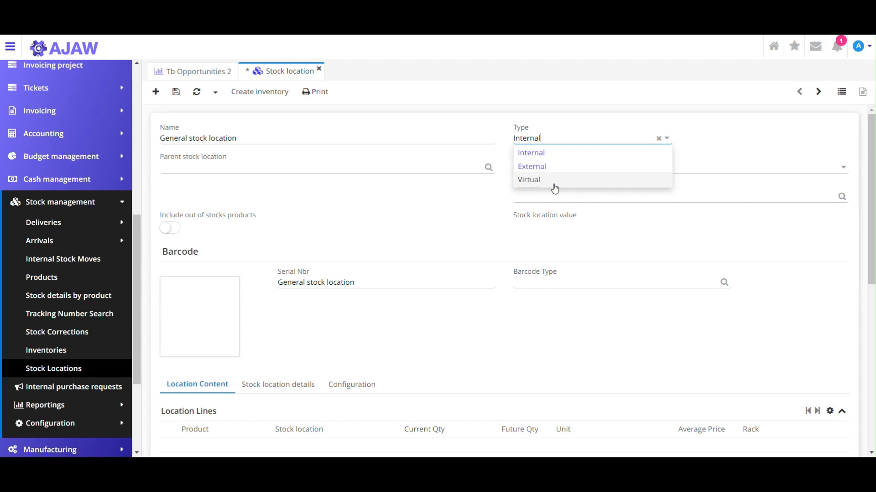
left_click(537, 153)
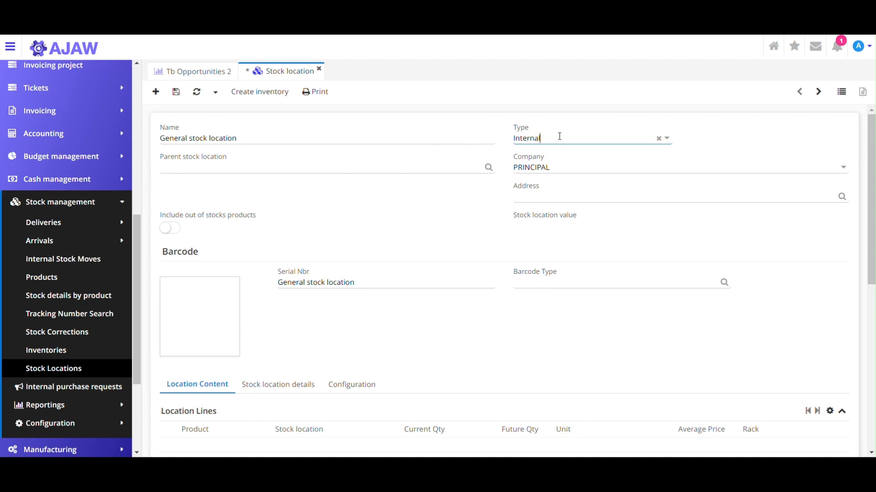
Review the available parent stock locations and addresses, leaving both fields empty.
left_click(225, 167)
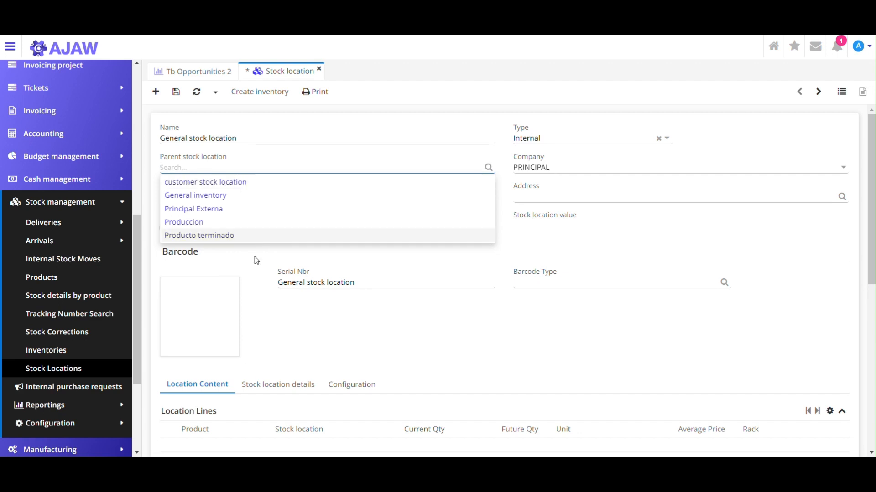
left_click(596, 264)
left_click(601, 201)
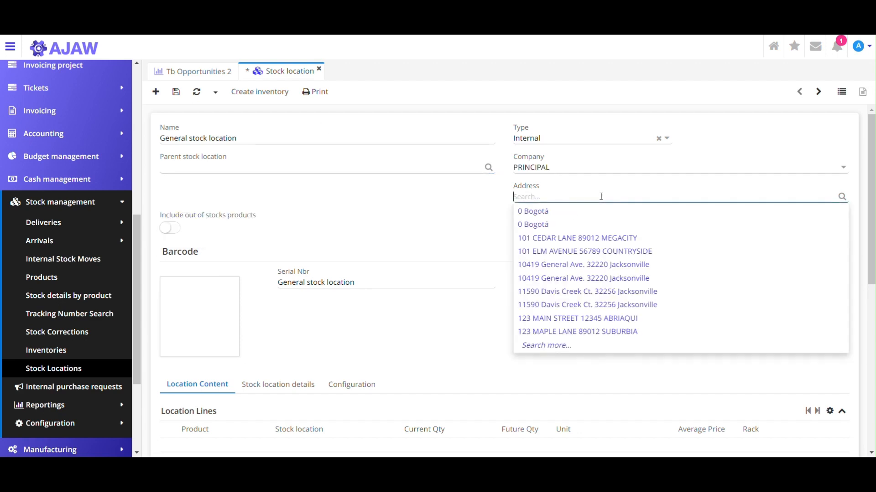
left_click(432, 209)
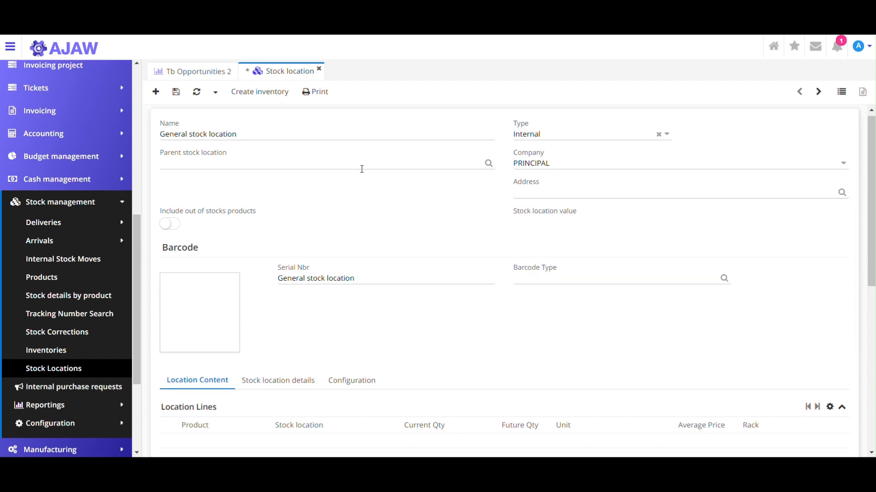
Enable inclusion of out-of-stock products for the stock location and save the record.
scroll(360, 169, "down", 1)
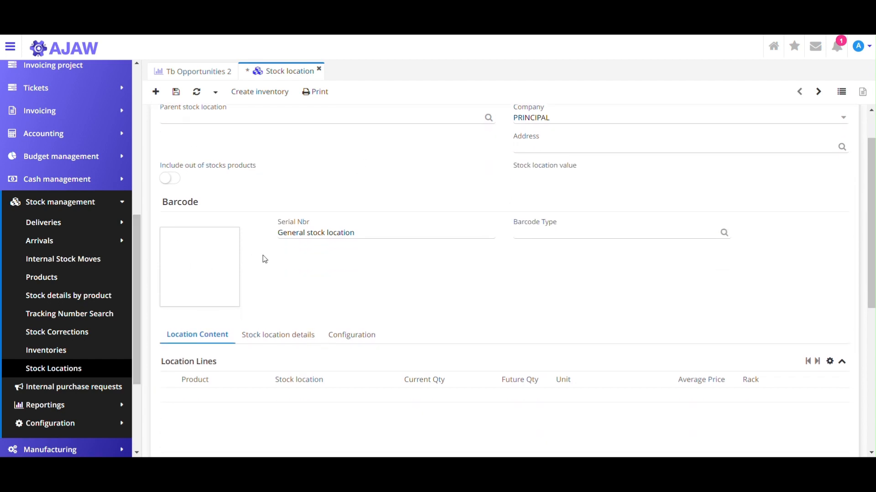
left_click(172, 181)
key("ctrl+s")
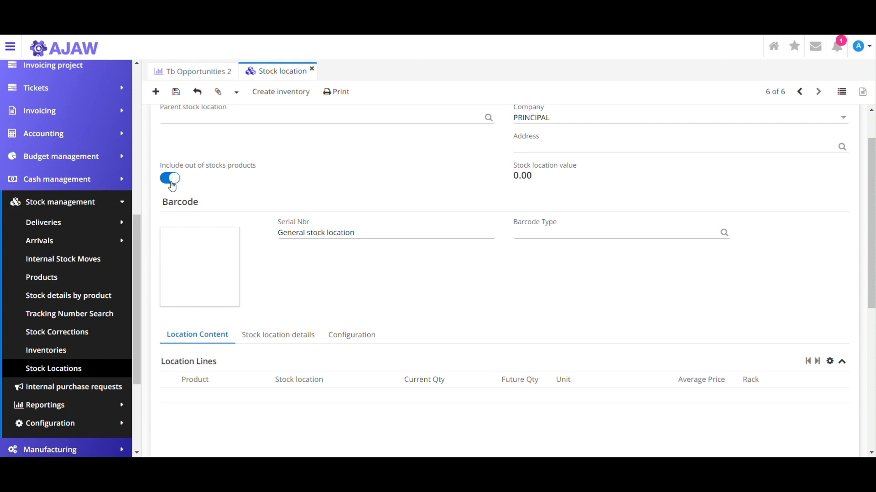
scroll(373, 285, "down", 5)
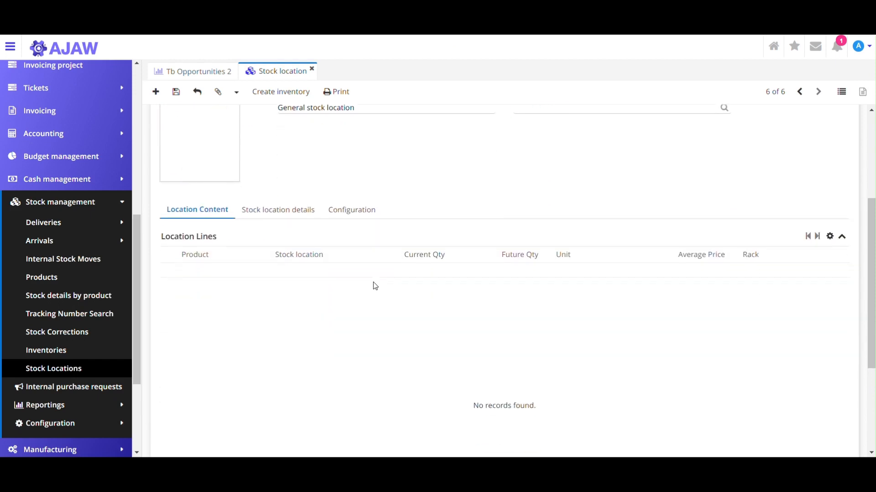
scroll(375, 286, "up", 5)
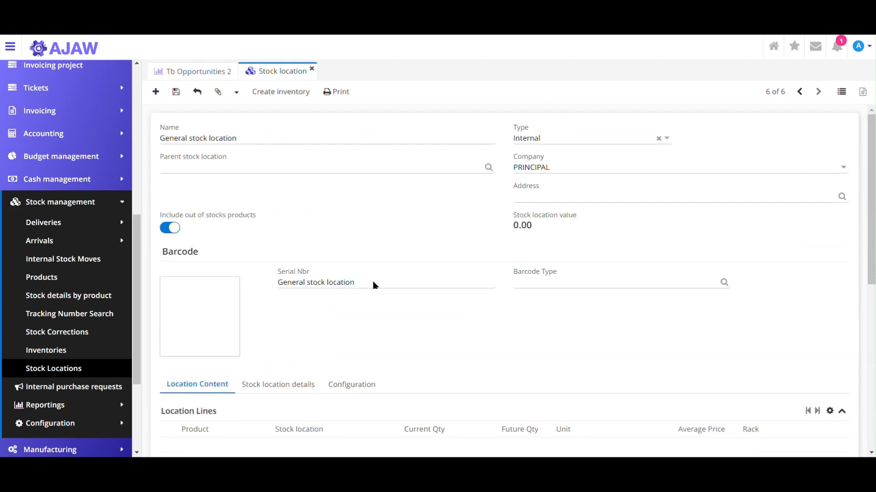
left_click(177, 95)
Create an inventory from the saved General stock location record.
scroll(520, 400, "down", 5)
scroll(520, 400, "up", 5)
left_click(277, 94)
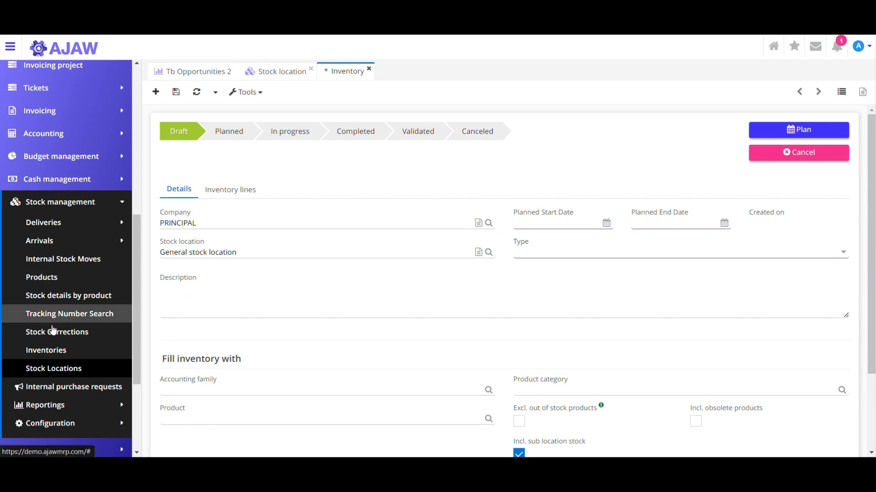
View the list of existing inventories, close it and return to the new inventory draft.
left_click(70, 356)
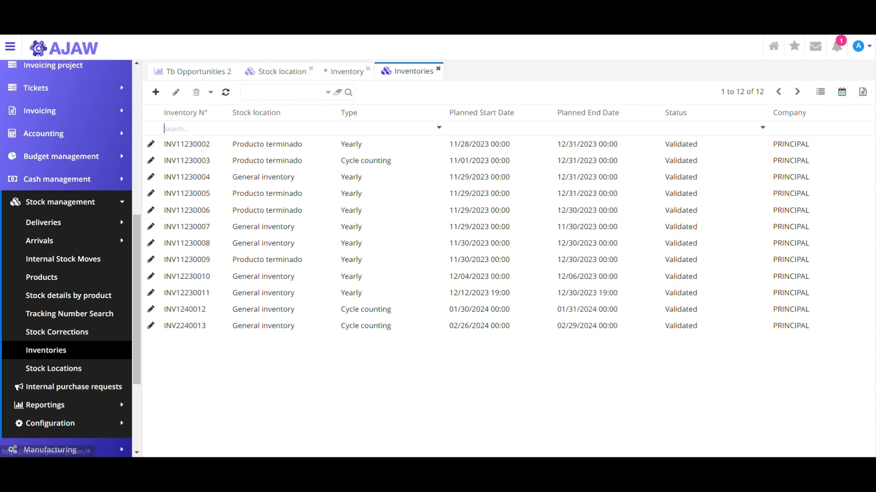
left_click(343, 73)
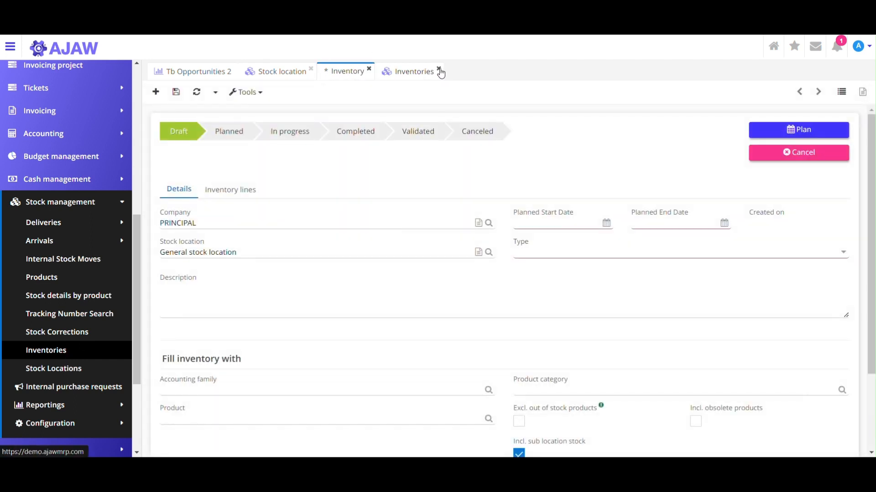
left_click(439, 69)
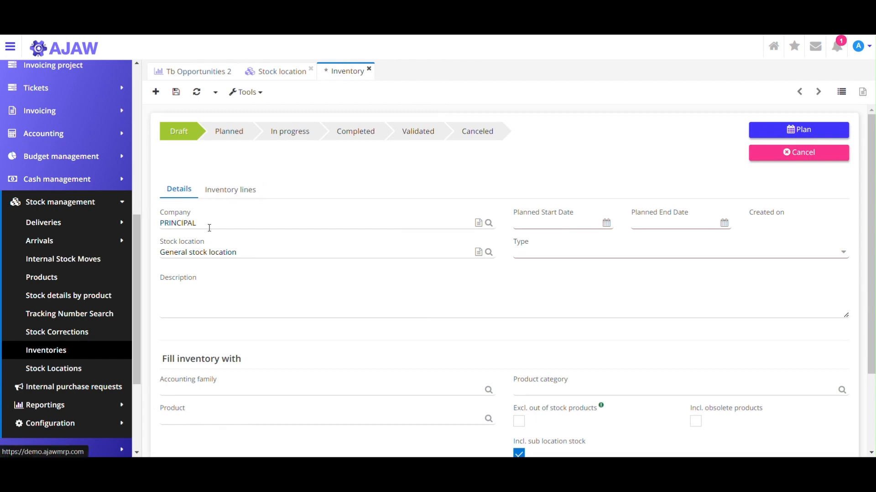
Plan the inventory from 03/04/2024 to 03/05/2024 and set its type to Yearly.
left_click(605, 223)
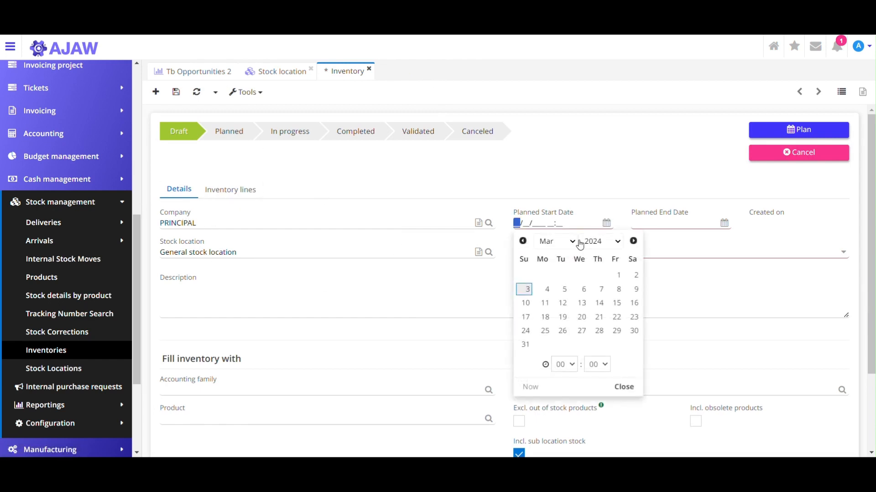
left_click(547, 292)
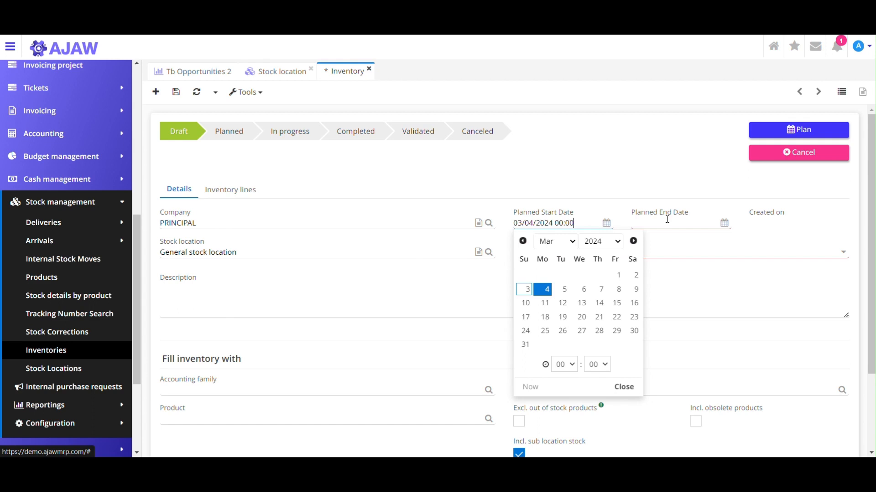
left_click(724, 223)
left_click(681, 289)
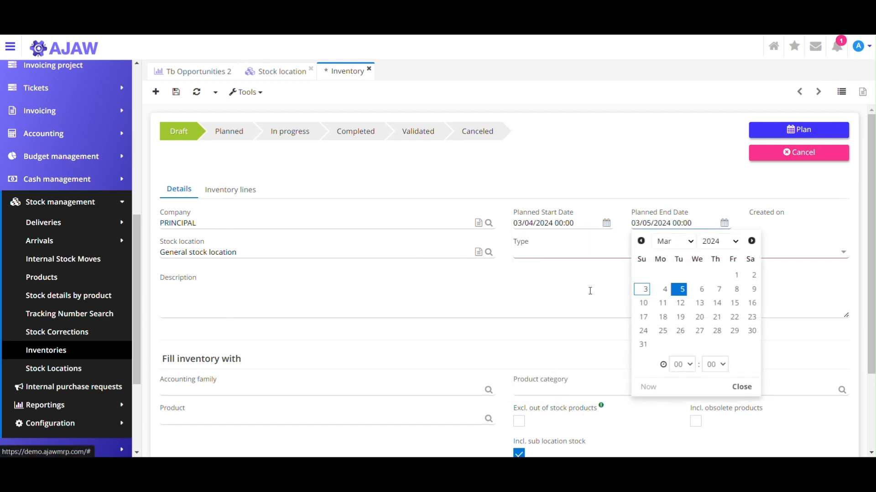
left_click(531, 312)
left_click(541, 254)
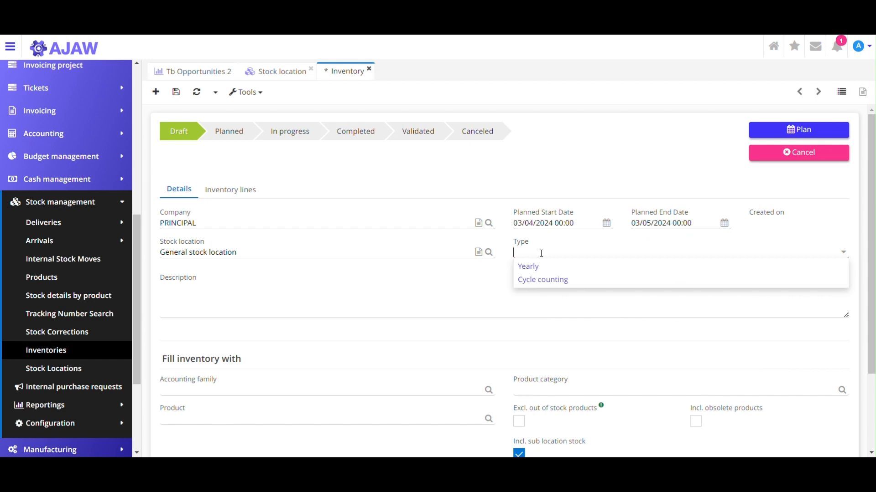
left_click(545, 268)
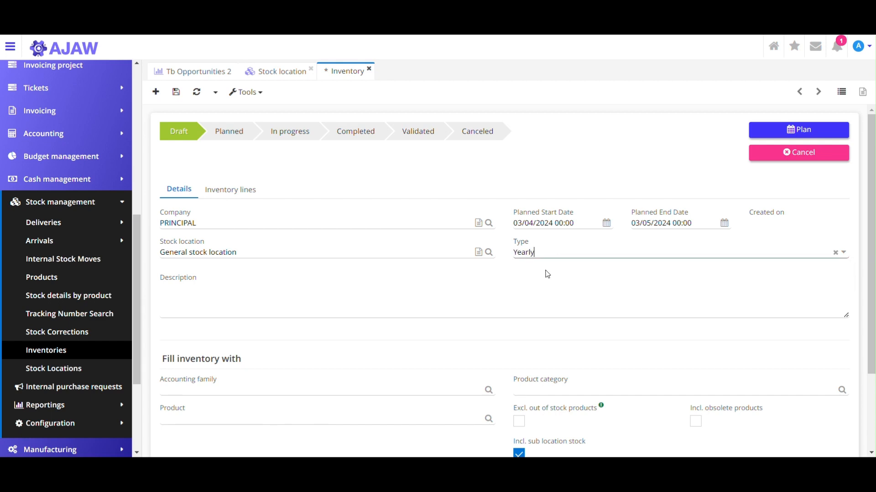
Examine the inventory's description field and the fill filters for accounting family, product and product category, leaving them empty.
scroll(270, 269, "down", 2)
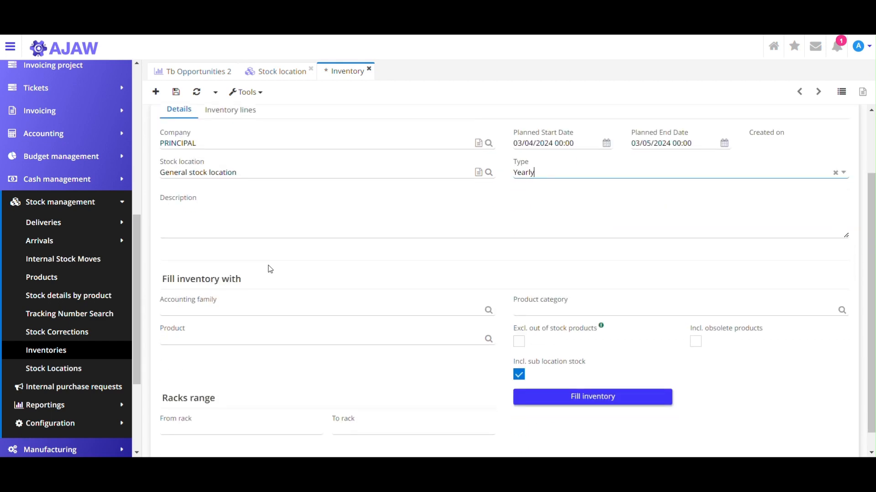
left_click(219, 218)
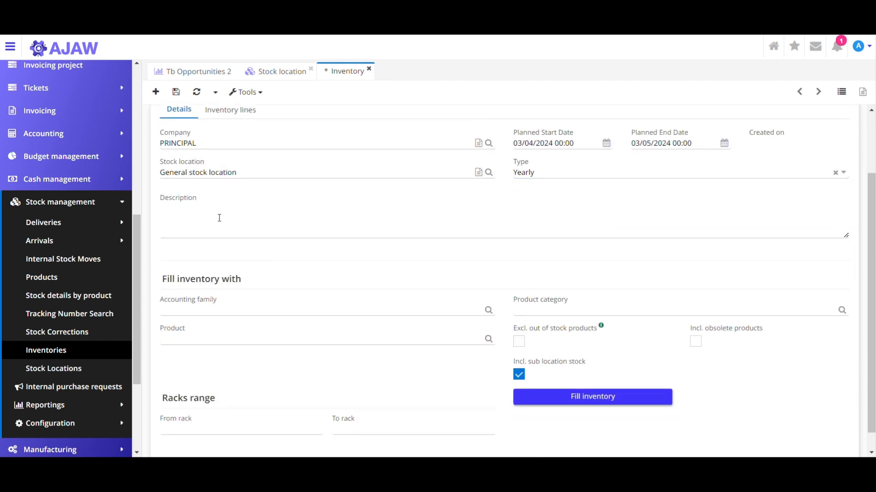
left_click(239, 306)
left_click(588, 192)
left_click(318, 340)
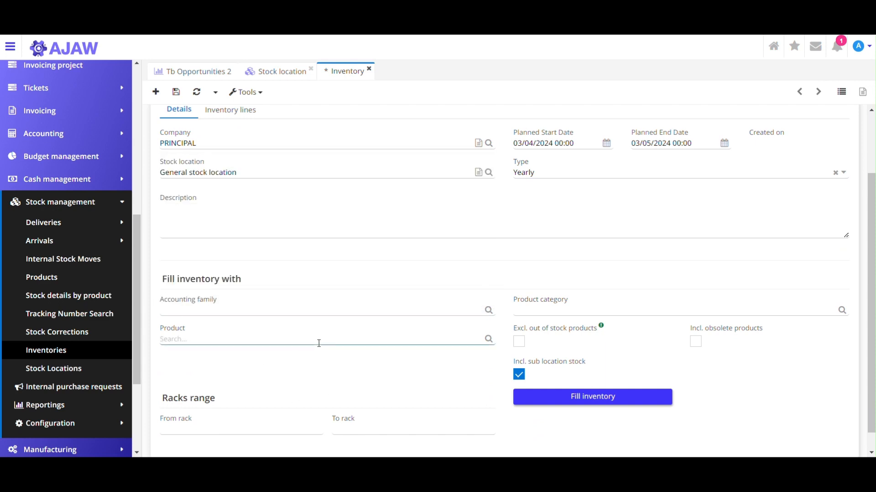
left_click(589, 232)
left_click(578, 310)
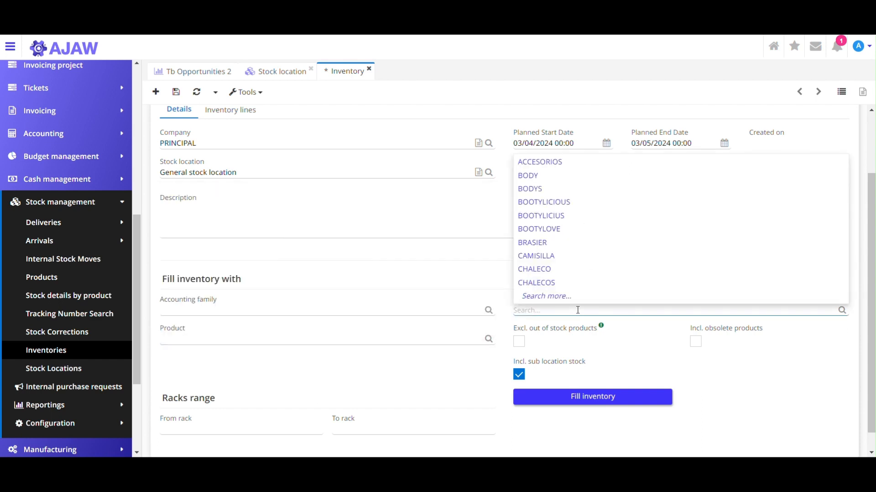
left_click(457, 286)
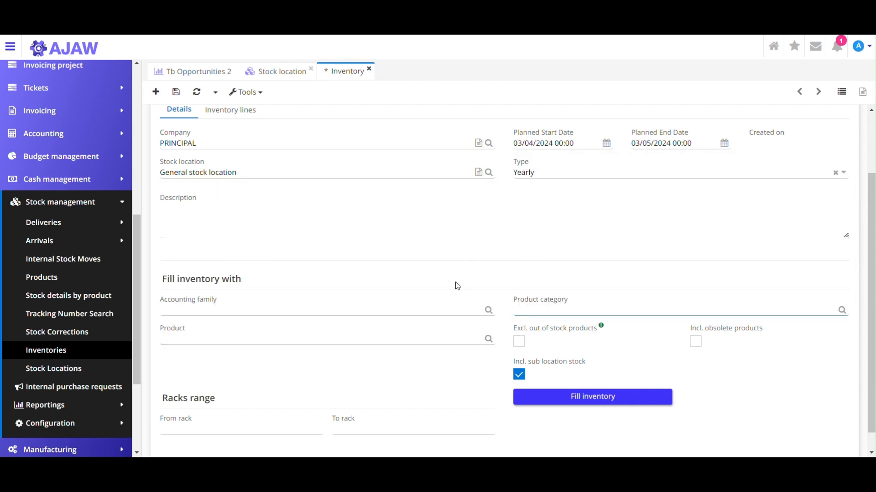
Examine the from and to fields of the inventory's racks range without entering anything.
scroll(458, 286, "down", 1)
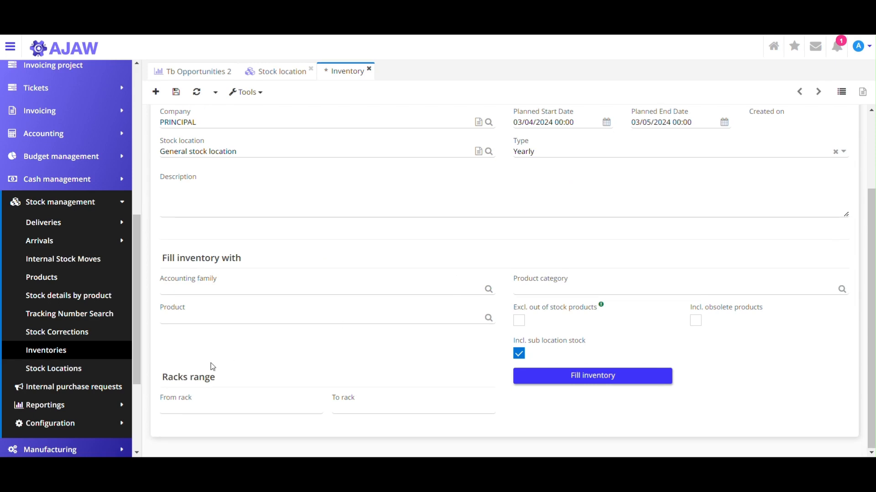
left_click(188, 406)
left_click(370, 413)
left_click(285, 403)
left_click(371, 422)
left_click(371, 410)
left_click(239, 410)
left_click(356, 413)
left_click(369, 278)
scroll(369, 277, "up", 3)
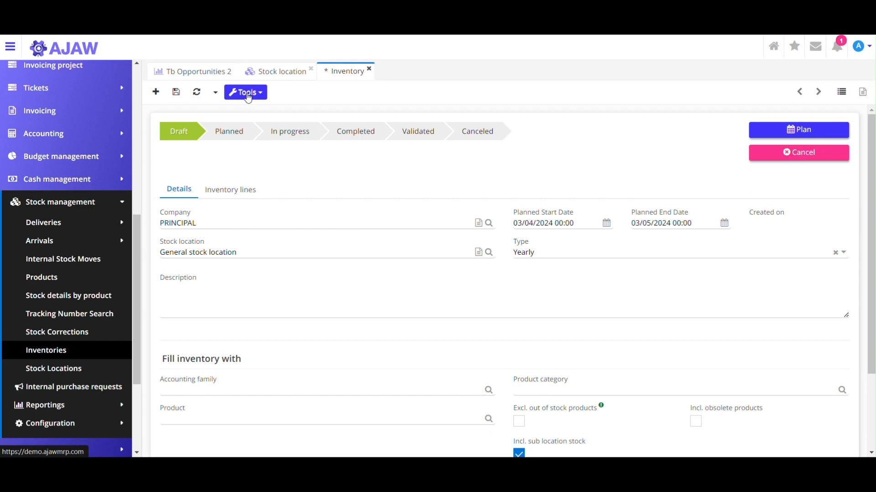
Add an inventory line for product [2011] SODA in the General stock location with a real quantity of 1000.
left_click(230, 192)
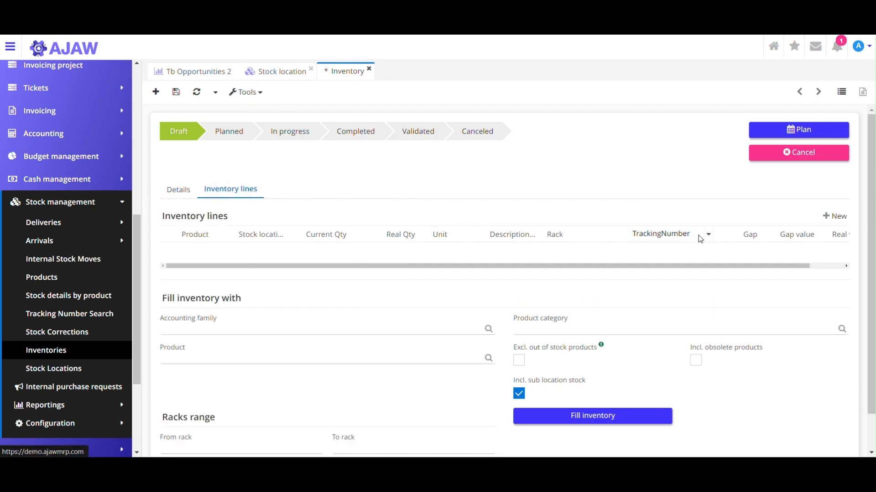
left_click(833, 220)
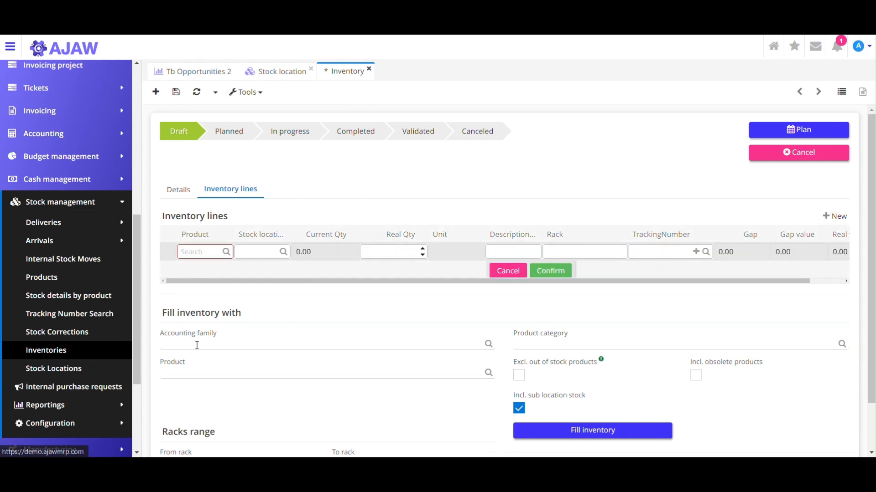
left_click(197, 251)
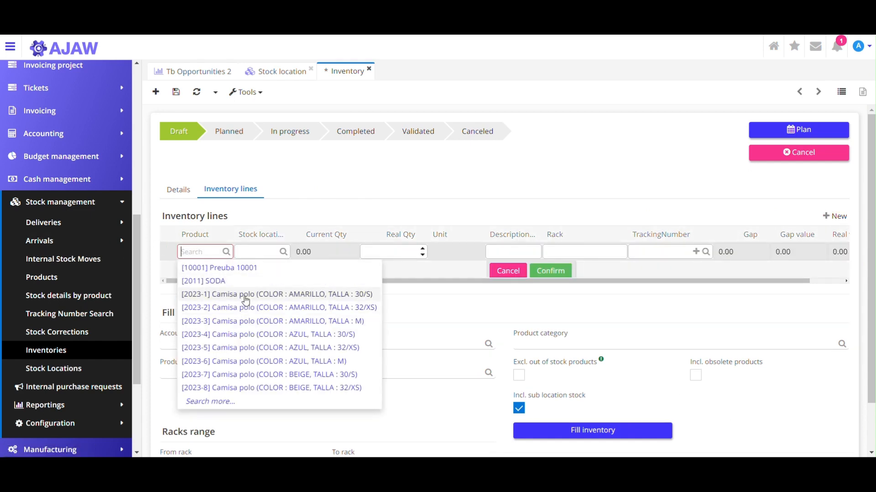
left_click(246, 282)
left_click(257, 252)
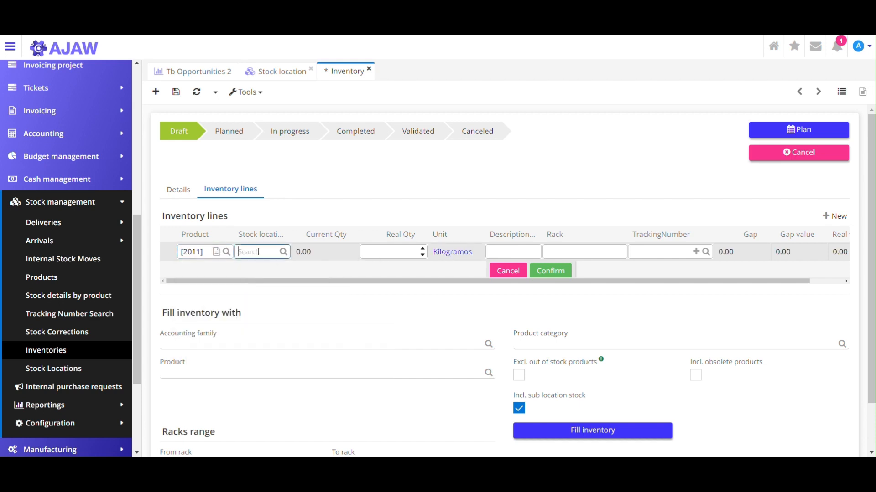
left_click(274, 267)
left_click(394, 252)
type("10")
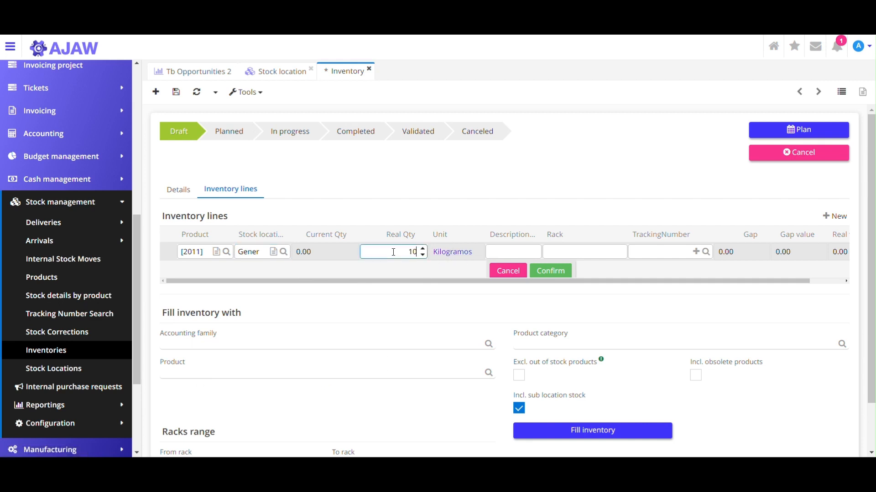
type("00")
Set the rack of the SODA line to GENERAL LOCATION RACK1.
left_click(566, 250)
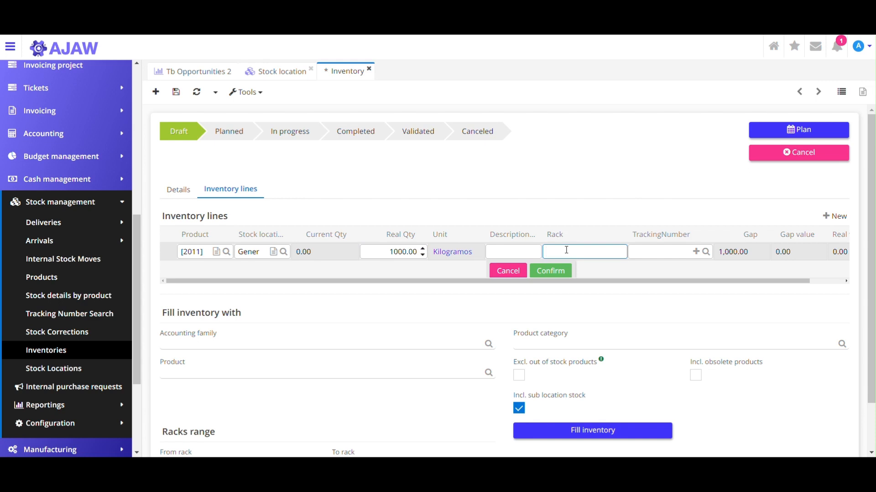
type("RACK1")
left_click(548, 251)
type("GENERAL LOC")
key("BackSpace")
key("BackSpace")
type("OCZZTION")
key("BackSpace")
key("BackSpace")
key("BackSpace")
key("BackSpace")
key("BackSpace")
key("BackSpace")
type("ATION")
Check the SODA line's description and tracking number fields, leave them empty and confirm the line.
left_click(521, 249)
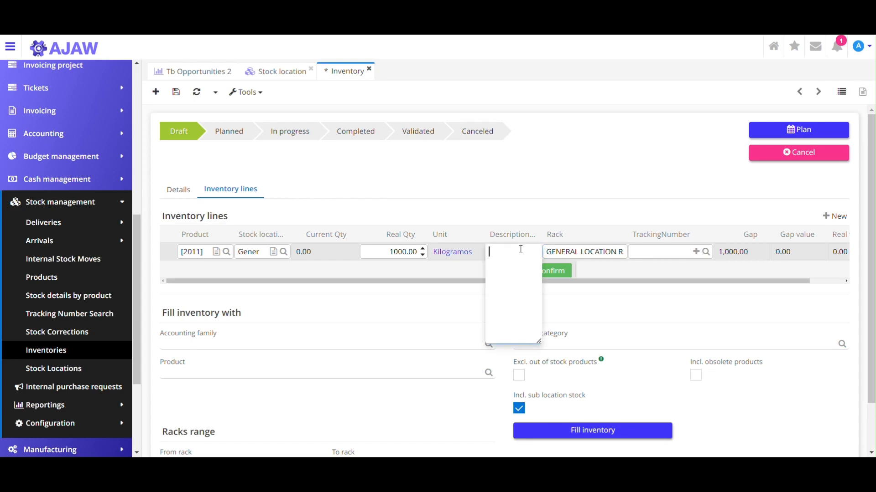
left_click(587, 215)
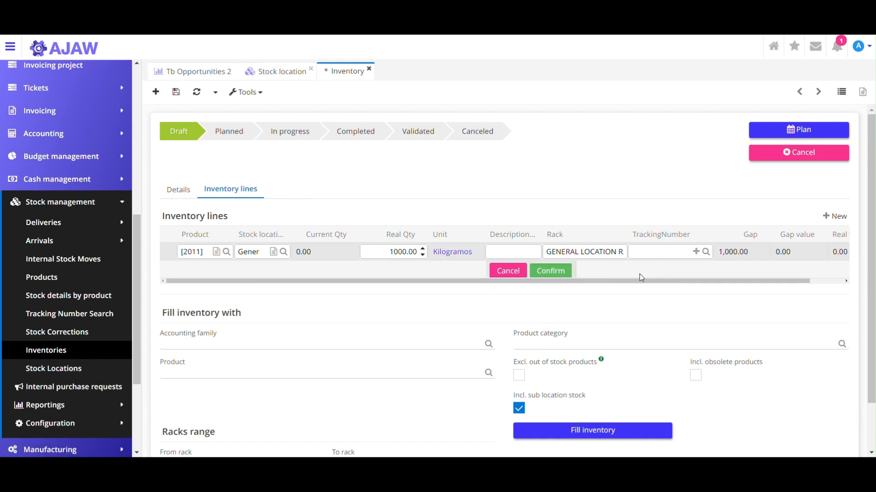
left_click(667, 251)
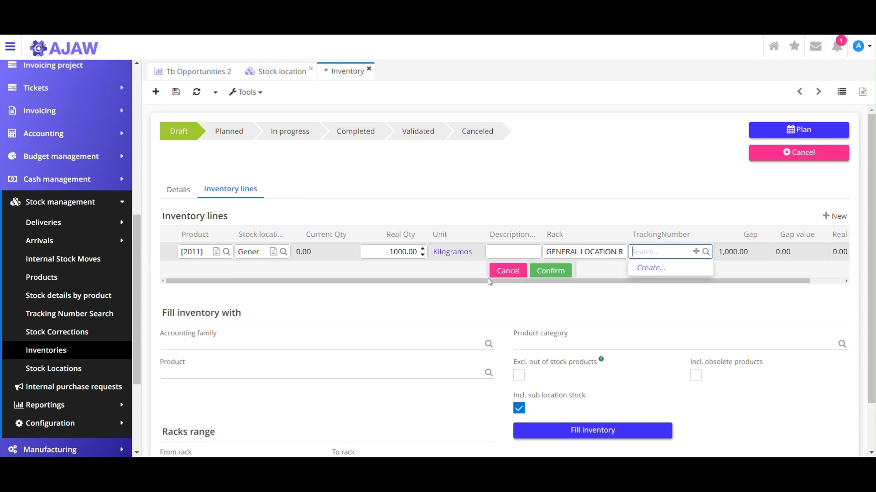
left_click(554, 252)
key("Return")
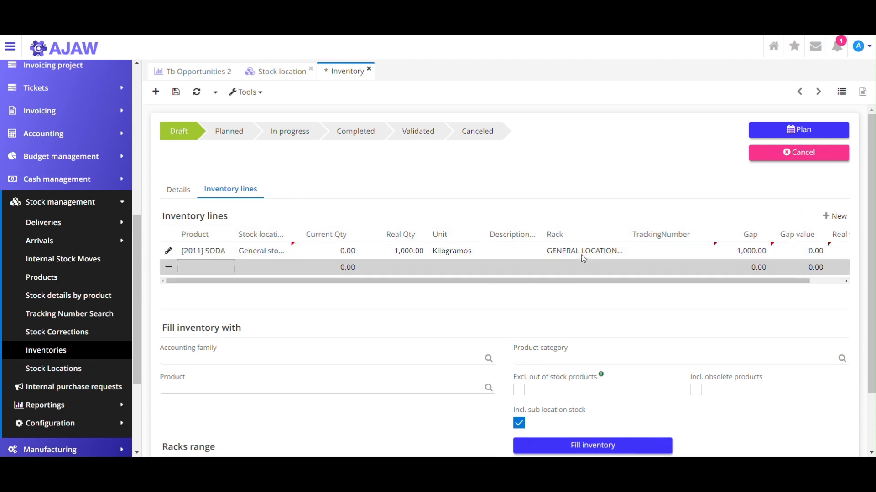
Add a second inventory line for product PMAN-001 in the General stock location with a real quantity of 1000.
left_click(209, 271)
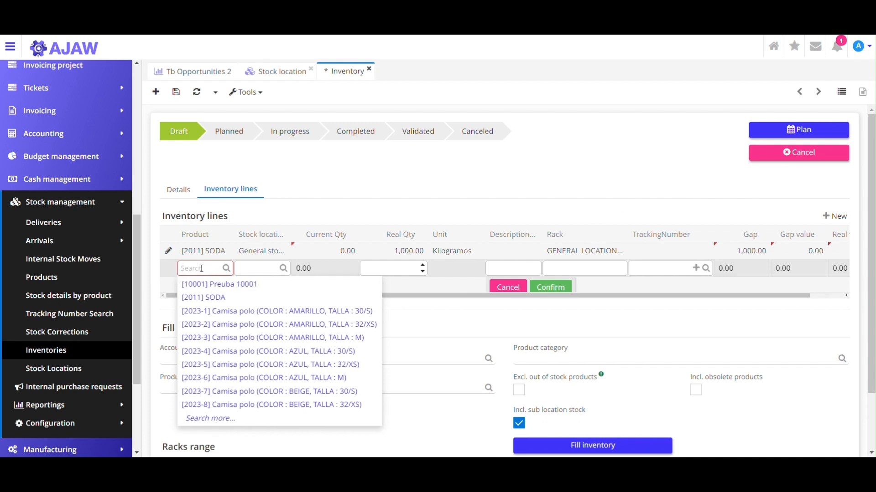
type("pman")
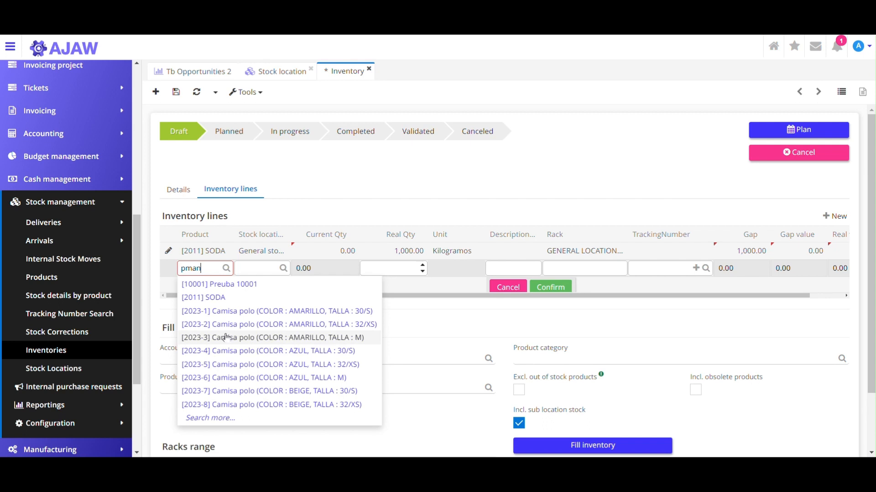
left_click(256, 285)
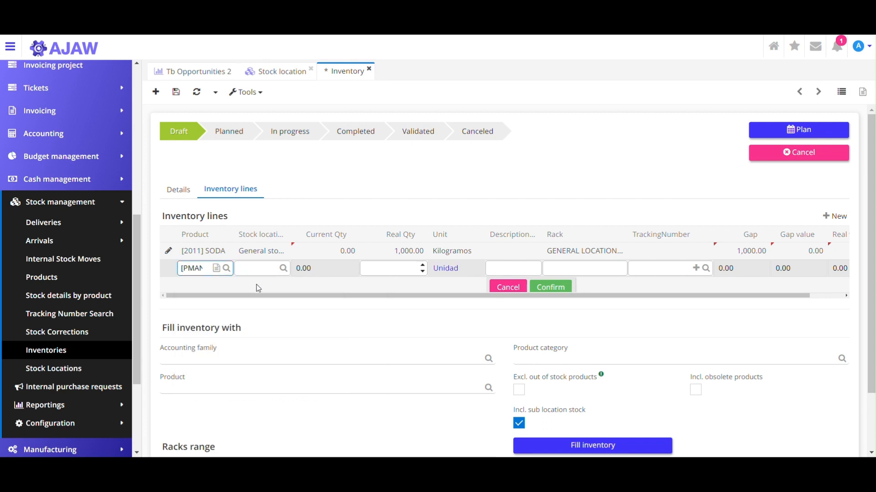
left_click(260, 267)
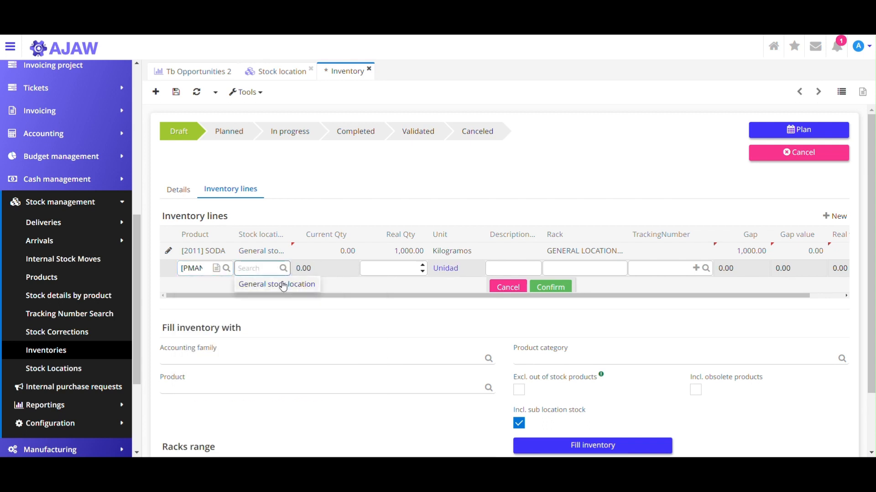
left_click(283, 285)
left_click(393, 267)
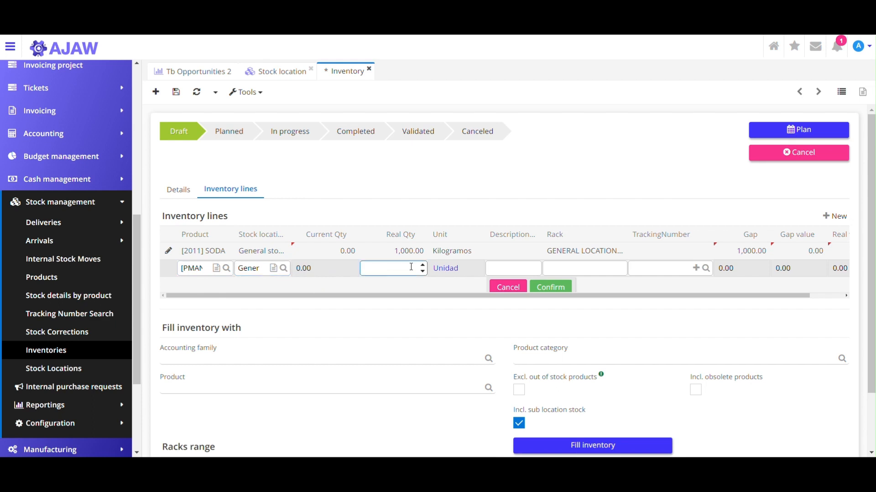
type("1000")
left_click(550, 286)
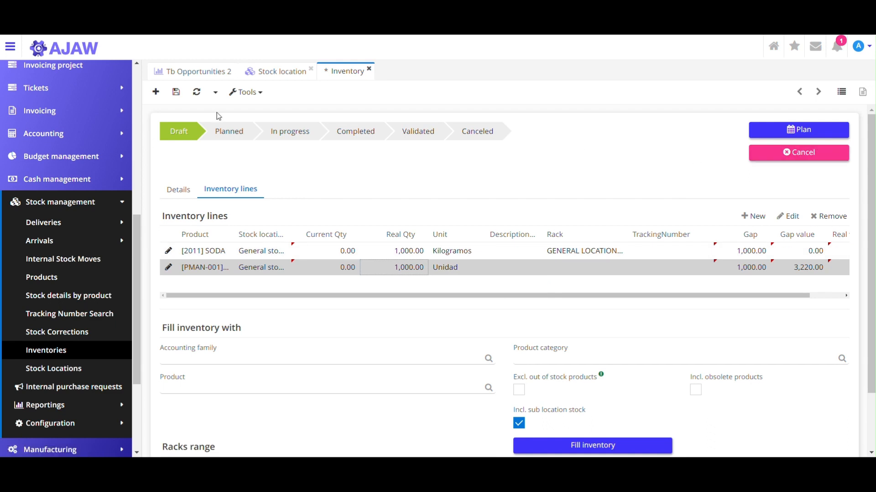
Save the inventory draft with its two lines and move it to the planned stage.
left_click(175, 92)
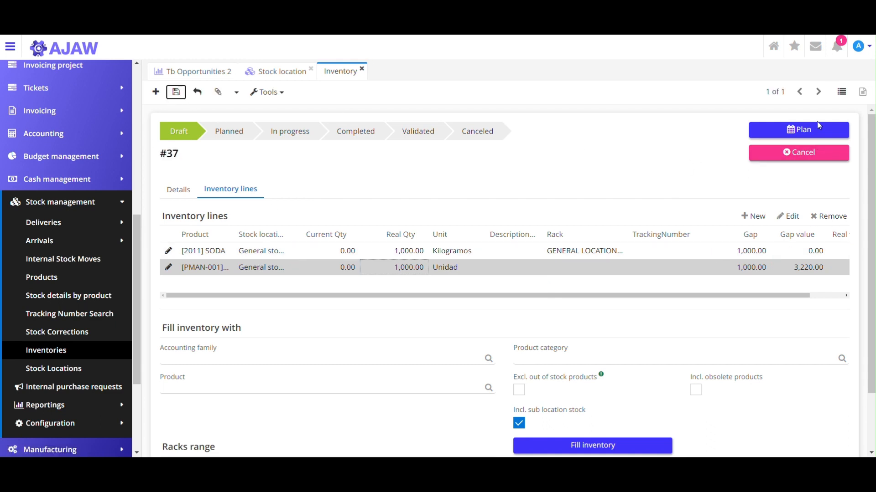
left_click(803, 127)
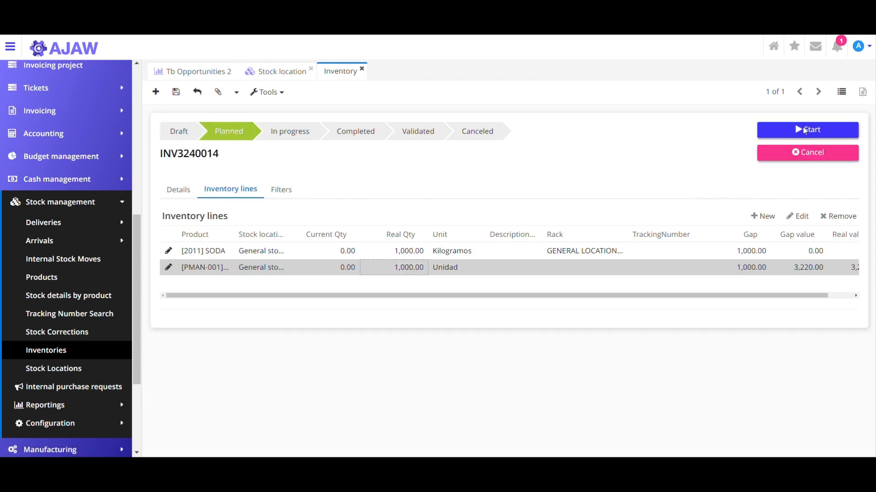
left_click_drag(159, 156, 256, 163)
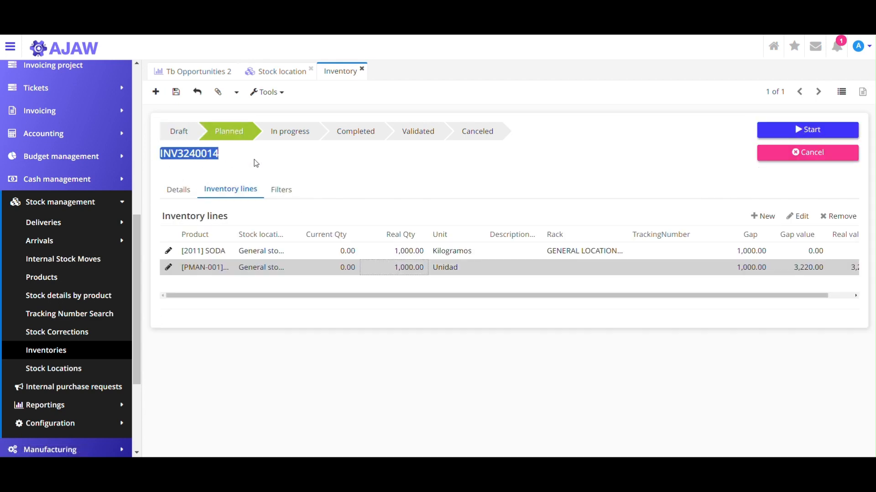
left_click(256, 163)
Advance the planned inventory through start and completion to validated, and widen the stock location column of its lines.
left_click(800, 137)
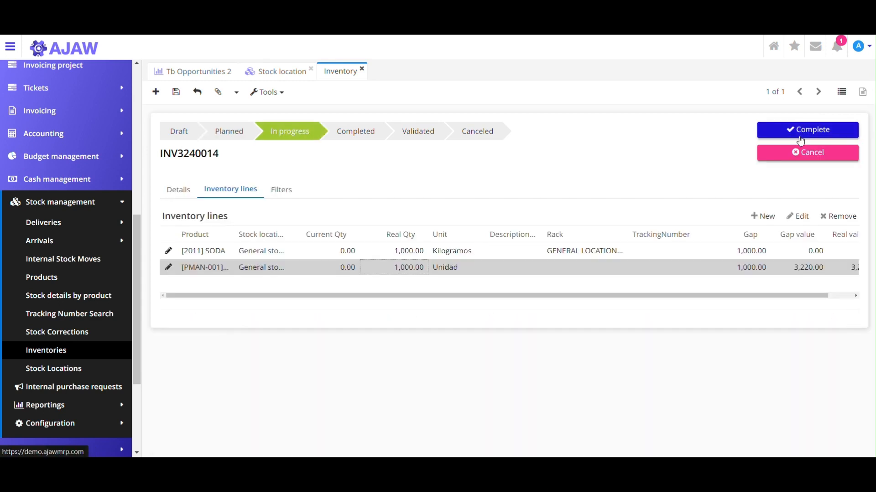
left_click(799, 136)
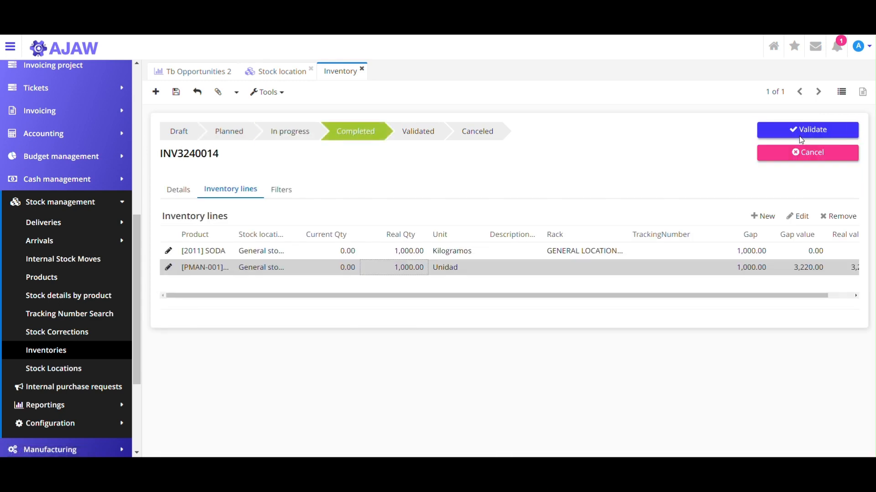
left_click(799, 136)
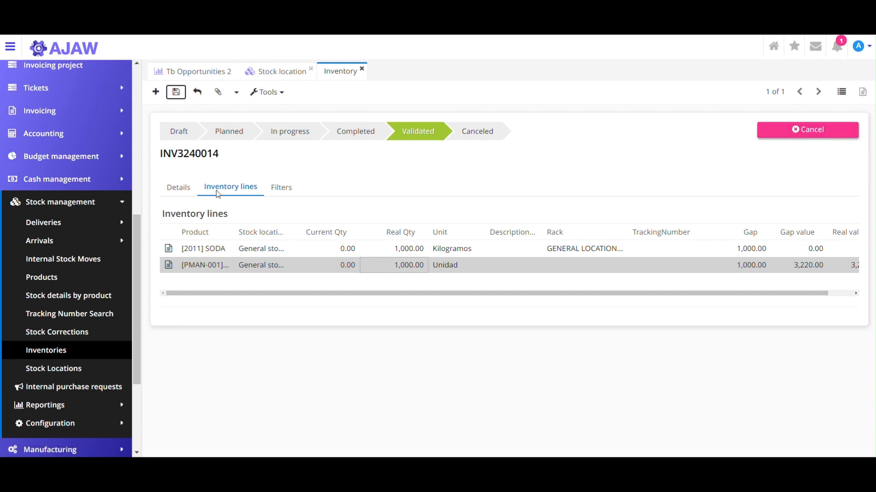
left_click_drag(297, 228, 396, 237)
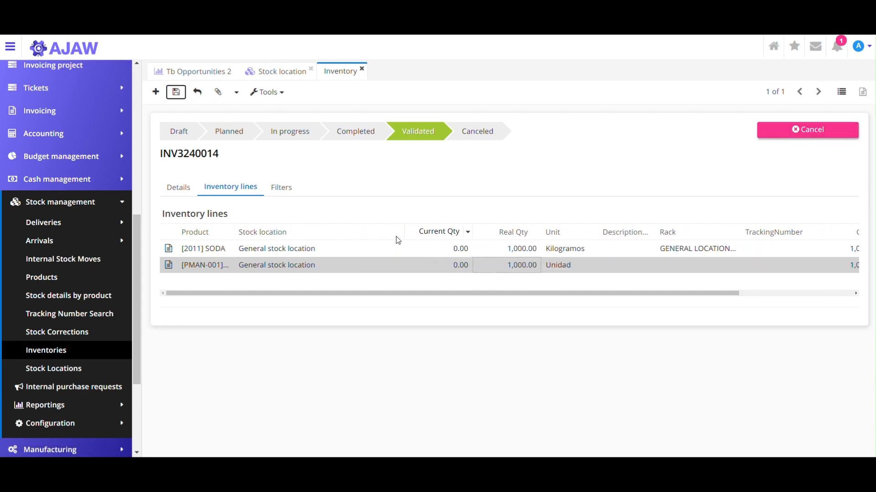
Reload the General stock location record and examine its location lines and stock location details.
left_click(288, 72)
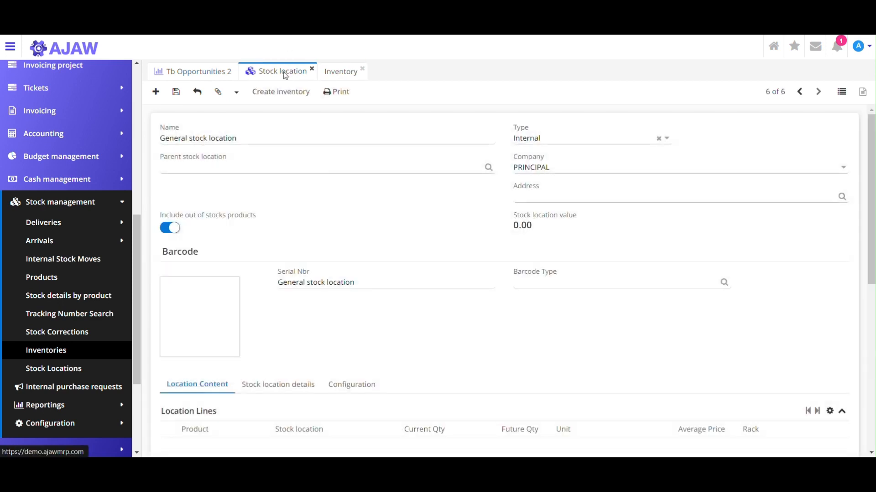
left_click(236, 92)
left_click(254, 111)
scroll(434, 357, "down", 4)
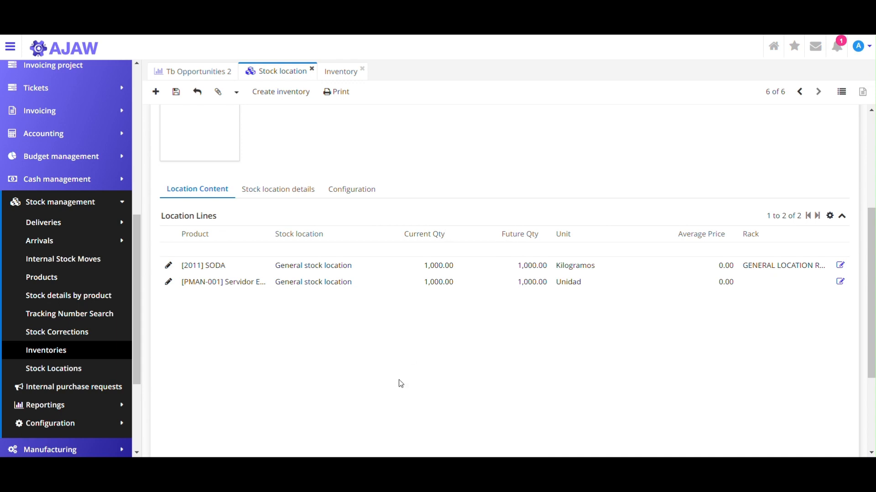
left_click(278, 188)
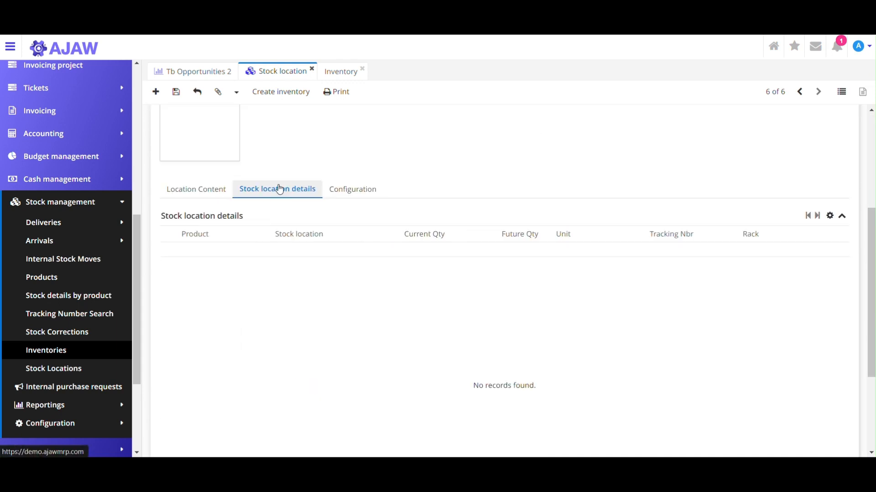
Examine the configuration options of the General stock location, such as usability on orders, production and valuation.
left_click(356, 158)
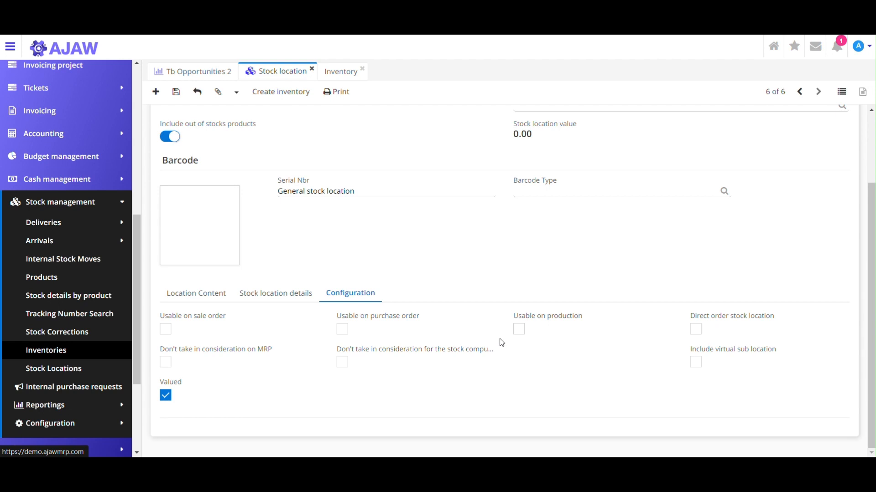
left_click_drag(502, 343, 494, 408)
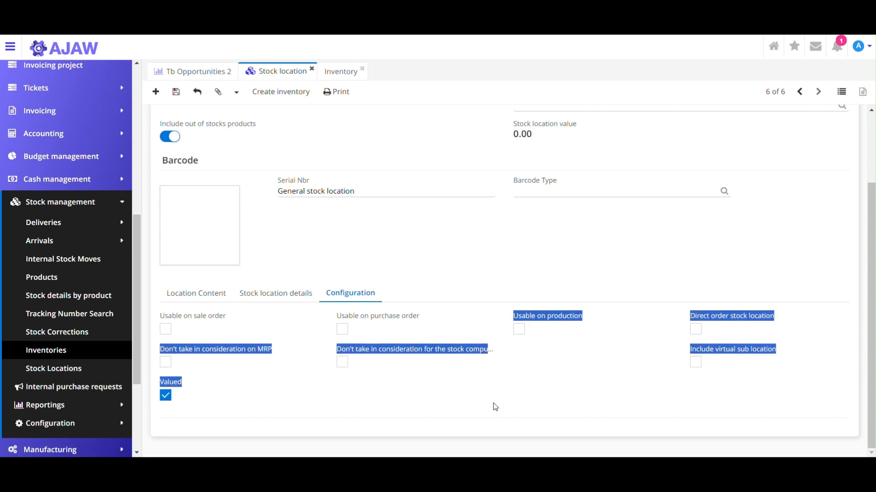
left_click(517, 282)
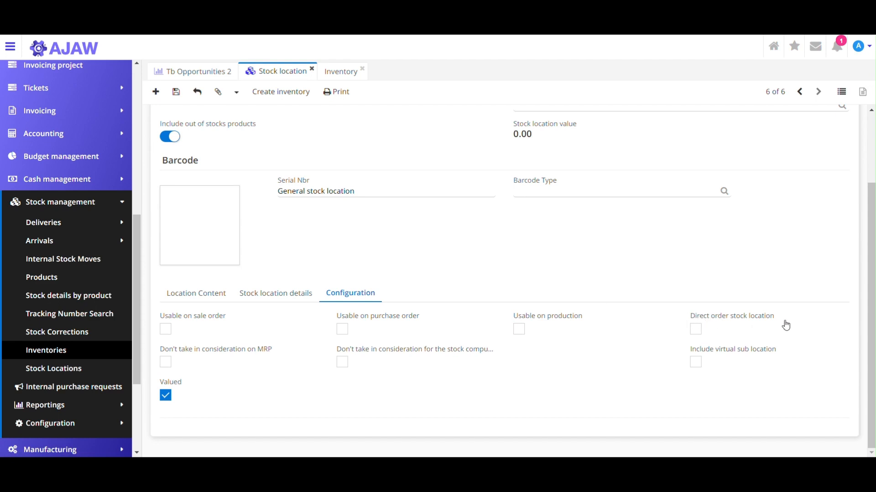
Try the Include virtual sub location option while viewing the parent stock location choices, and switch it off again.
left_click(696, 363)
key("ctrl+s")
scroll(416, 174, "up", 2)
left_click(402, 169)
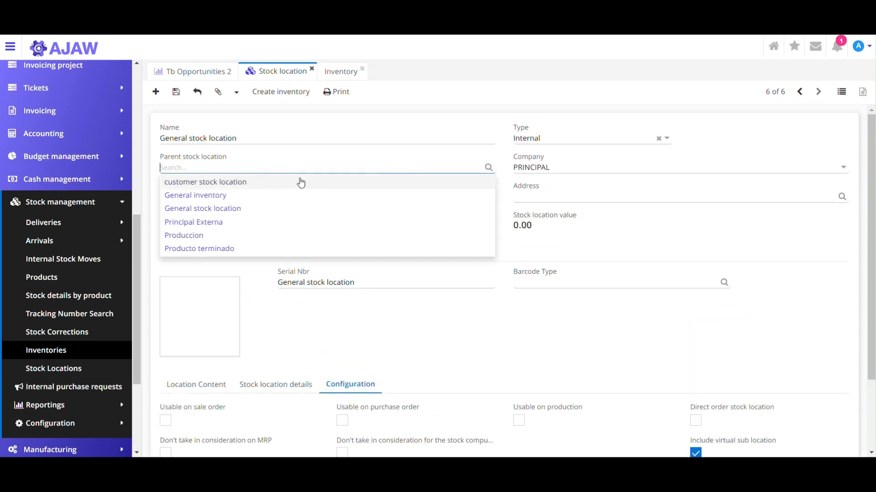
scroll(629, 342, "down", 3)
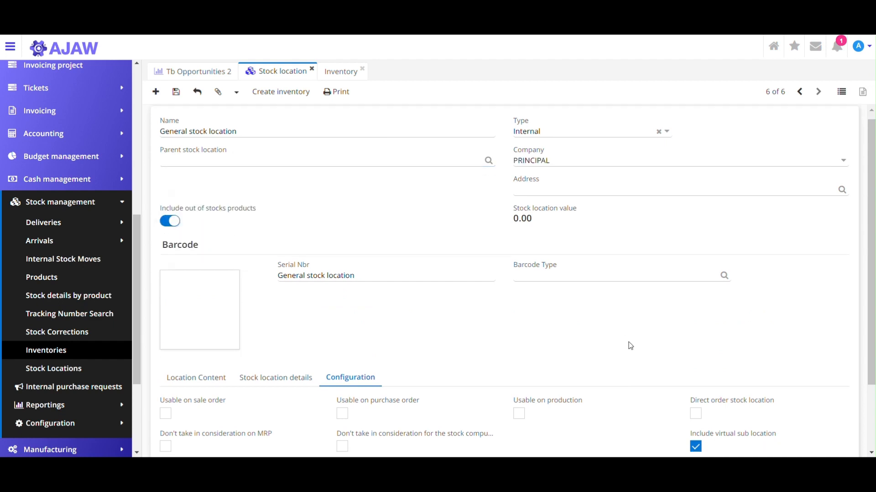
left_click(697, 368)
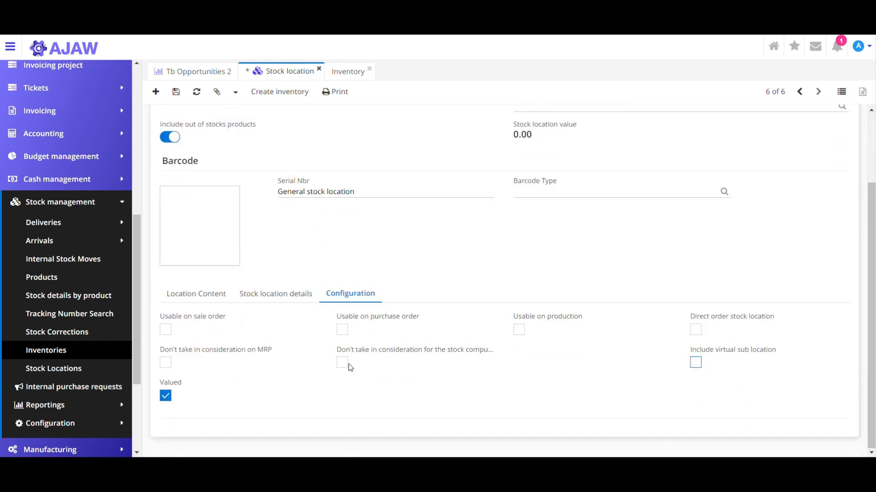
Examine the location's options for leaving it out of MRP and of the stock computation, without enabling them.
mouse_move(160, 351)
left_mouse_down()
mouse_move(268, 365)
mouse_move(195, 354)
mouse_move(166, 361)
left_mouse_up()
left_click(305, 399)
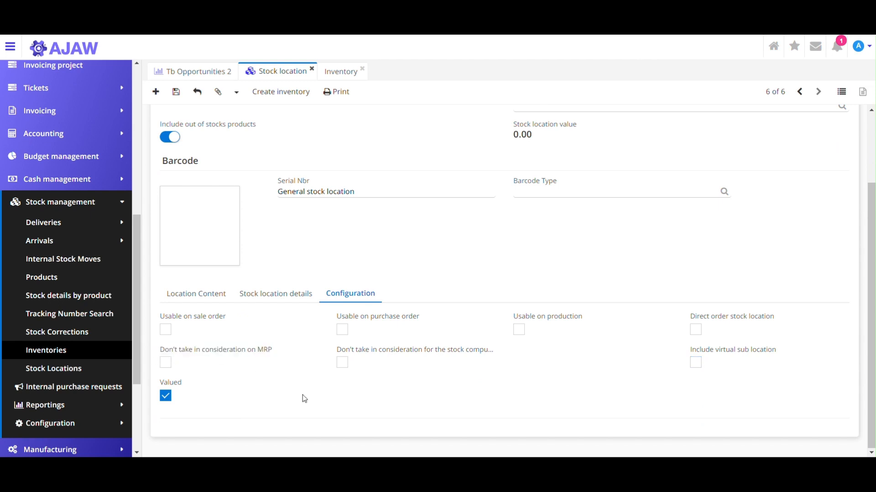
left_click_drag(322, 354, 442, 364)
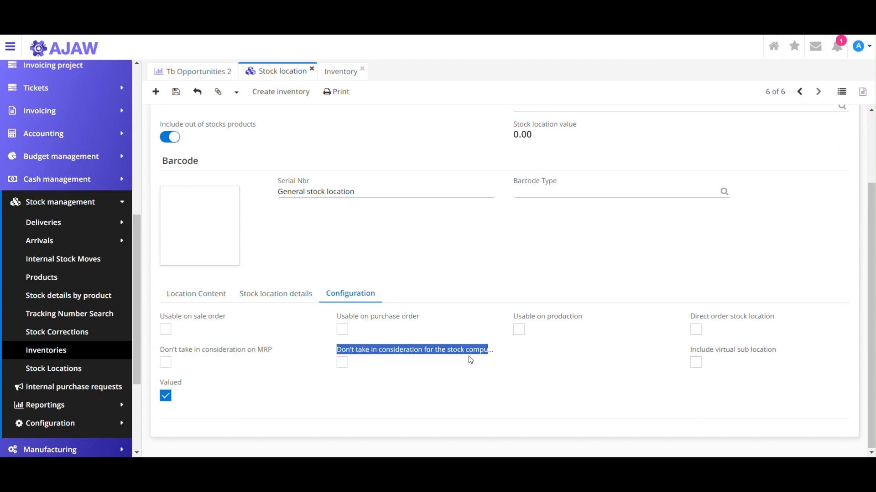
left_click(479, 329)
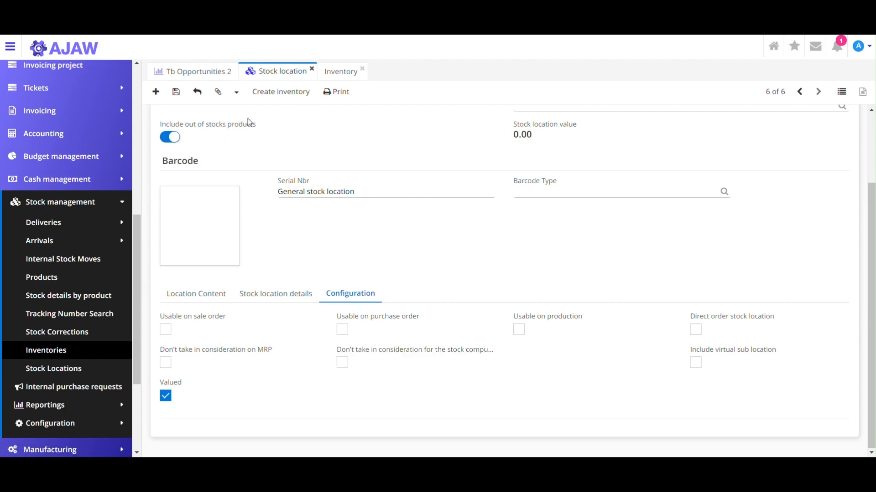
scroll(353, 310, "up", 2)
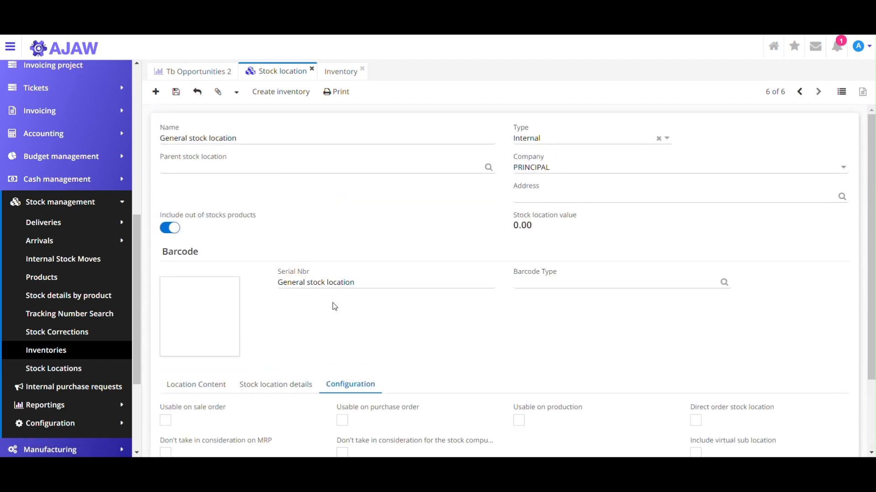